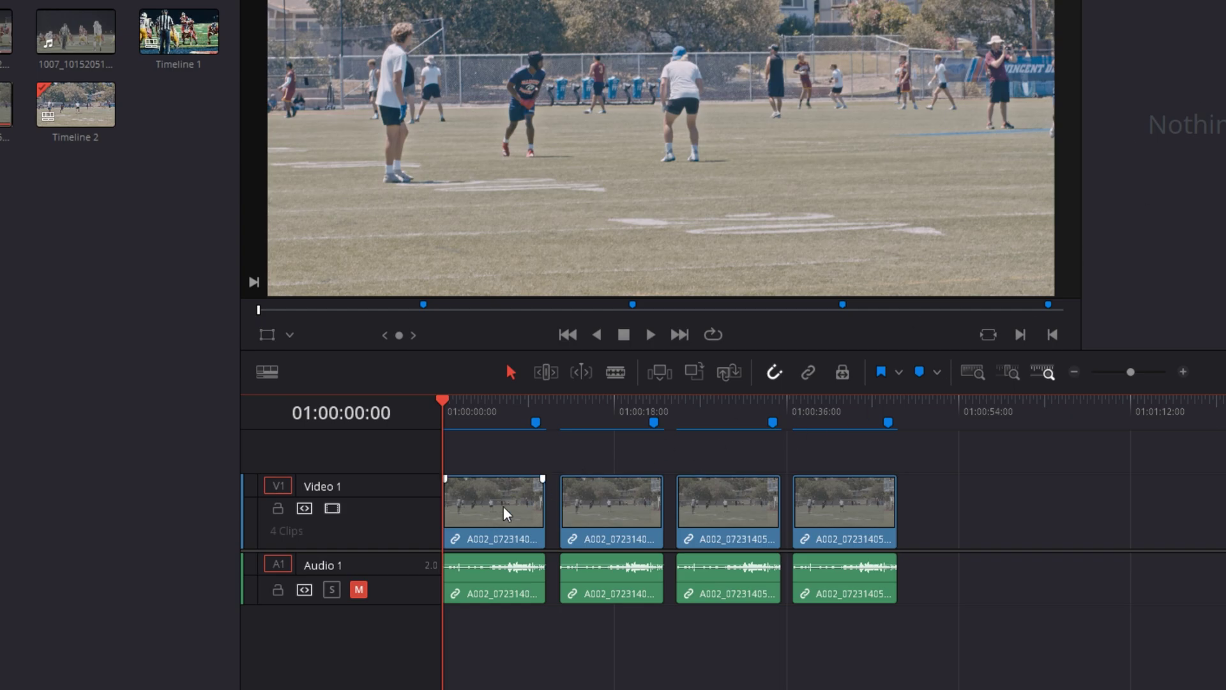
Step: Show the video settings in the Inspector and step through all four clips, ending on the first
{"action": "left_click", "coordinate": [492, 520]}
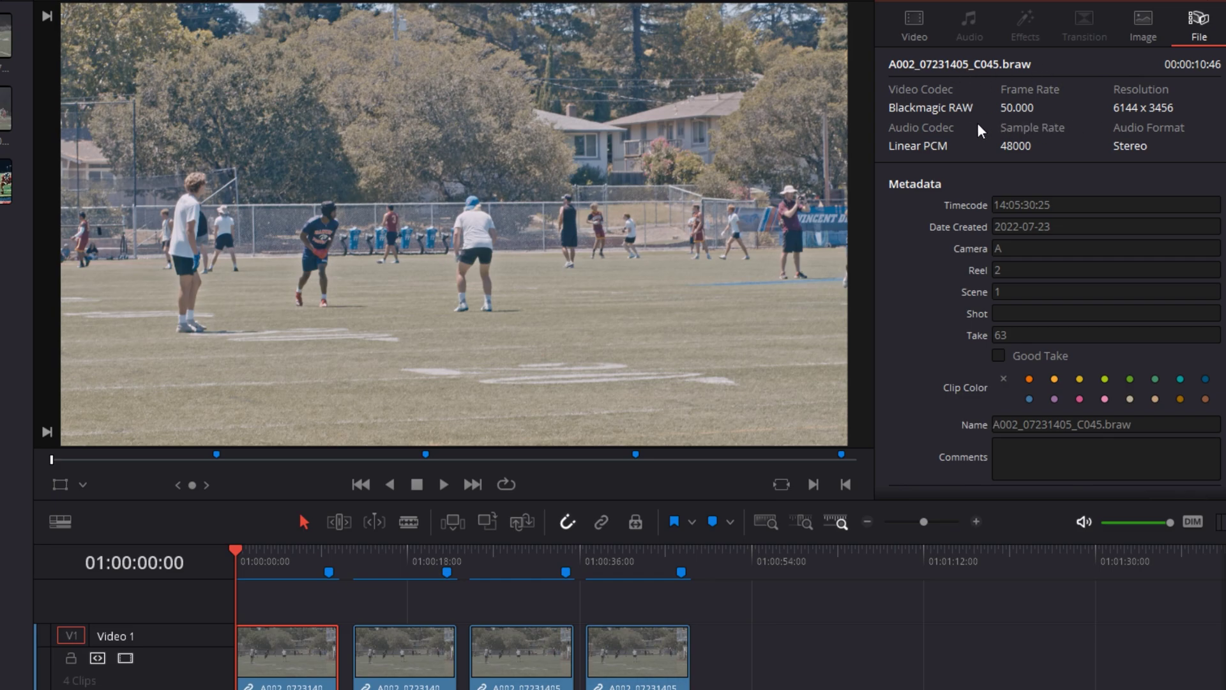
{"action": "left_click", "coordinate": [915, 25]}
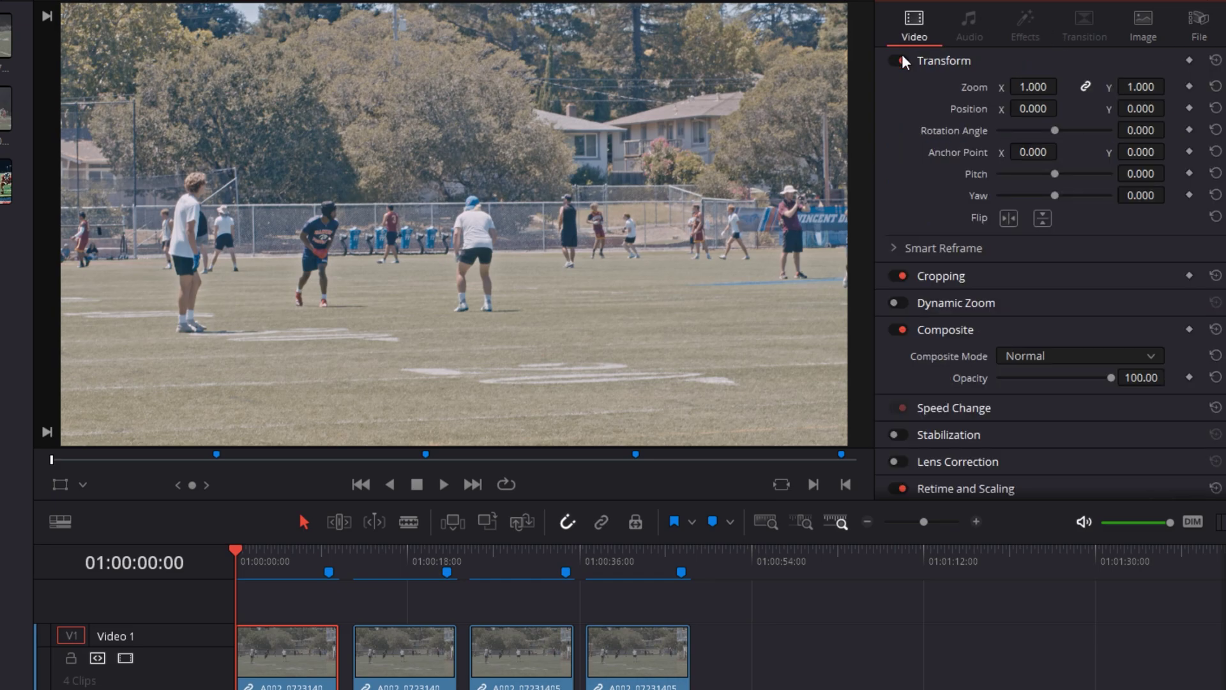
{"action": "left_click", "coordinate": [530, 657]}
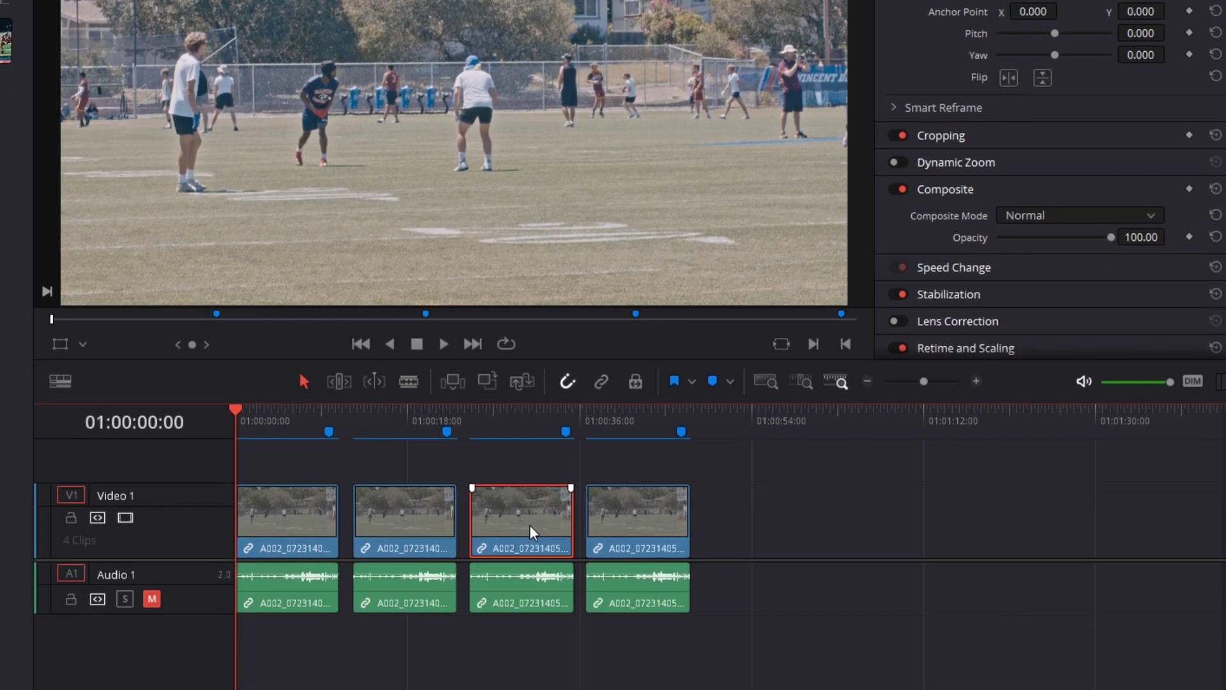
{"action": "left_click", "coordinate": [281, 525]}
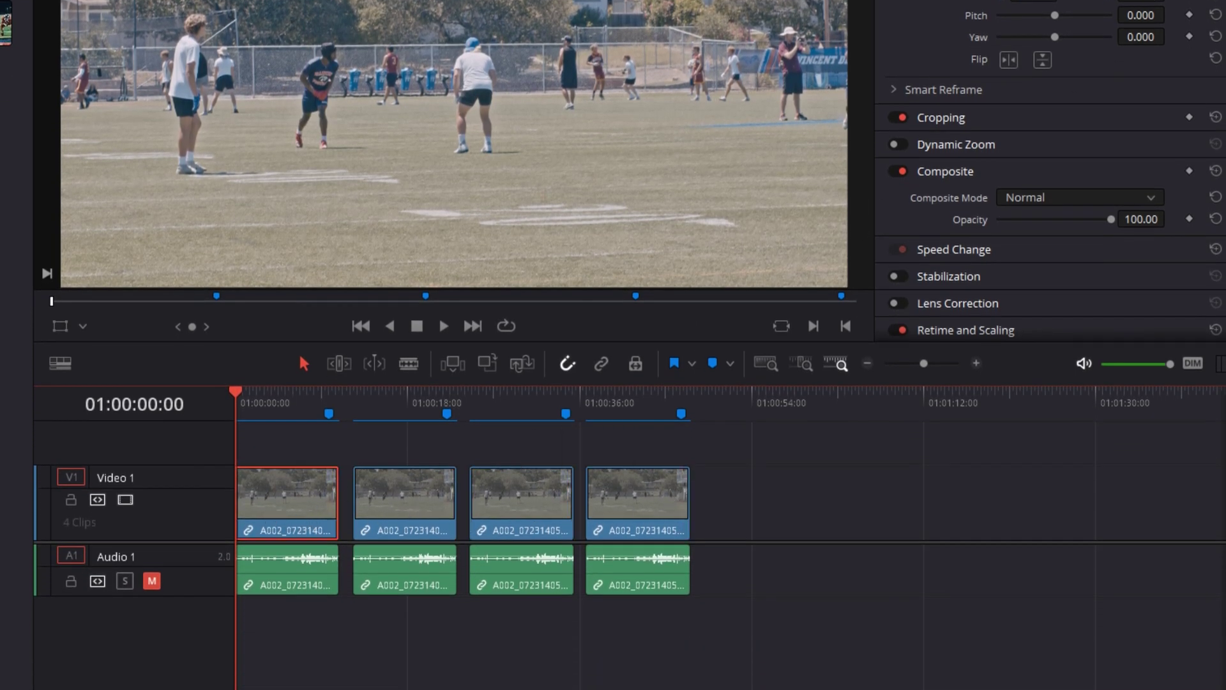
{"action": "left_click", "coordinate": [412, 509]}
{"action": "left_click", "coordinate": [504, 508]}
{"action": "left_click", "coordinate": [634, 516]}
{"action": "left_click", "coordinate": [310, 512]}
Step: Expand the first clip's Stabilization: Translation mode, Zoom on, cropping ratio 0.500, smooth 0.250, strength 1.000
{"action": "scroll", "coordinate": [955, 142], "scroll_direction": "down", "scroll_amount": 1}
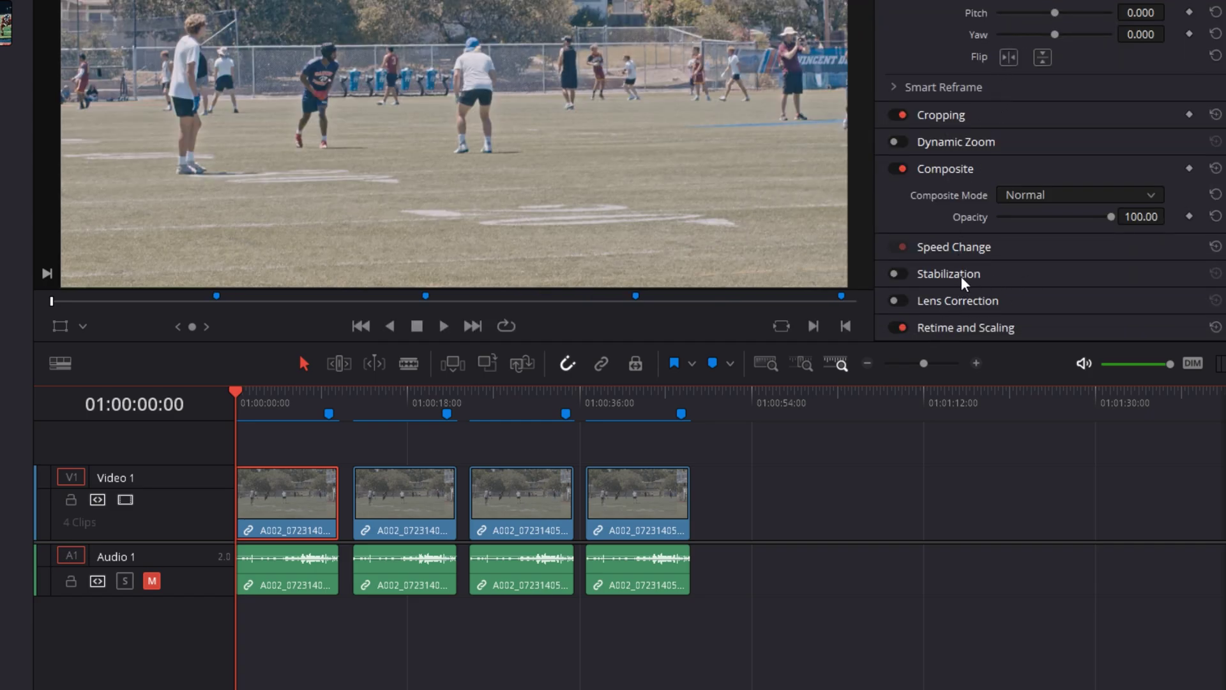
{"action": "left_click", "coordinate": [1042, 275]}
{"action": "scroll", "coordinate": [1060, 272], "scroll_direction": "down", "scroll_amount": 3}
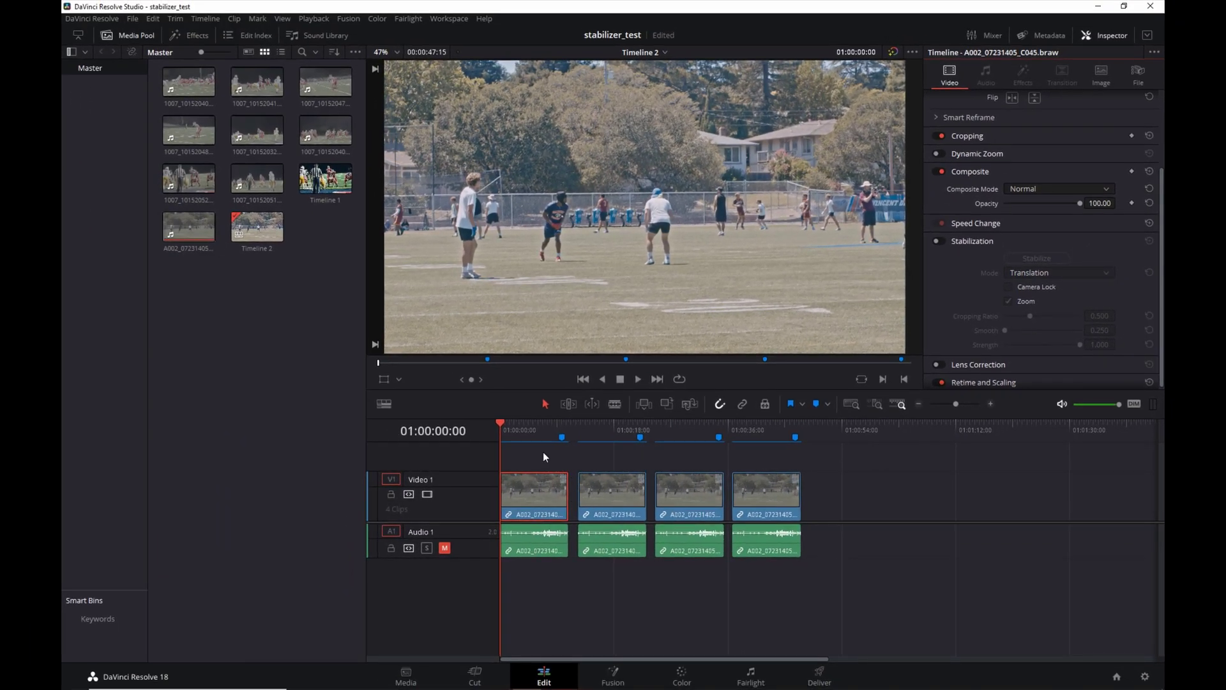
{"action": "key", "text": "space"}
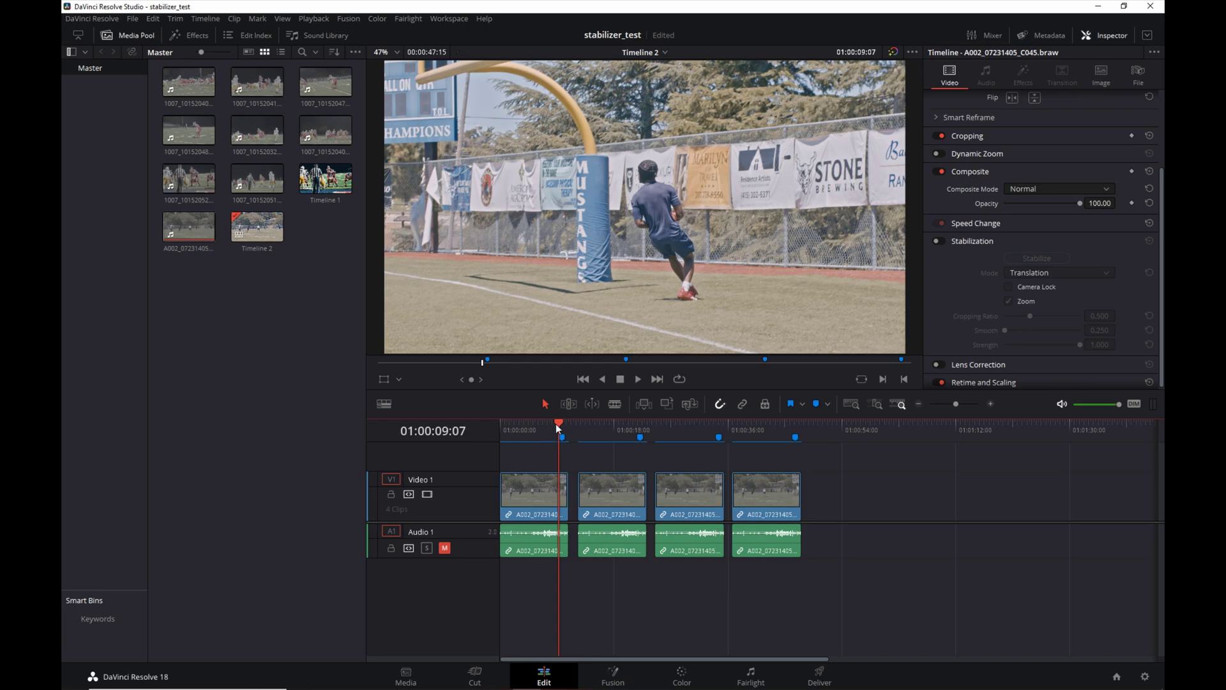
{"action": "left_click", "coordinate": [519, 427]}
{"action": "left_click_drag", "start_coordinate": [518, 427], "coordinate": [500, 426]}
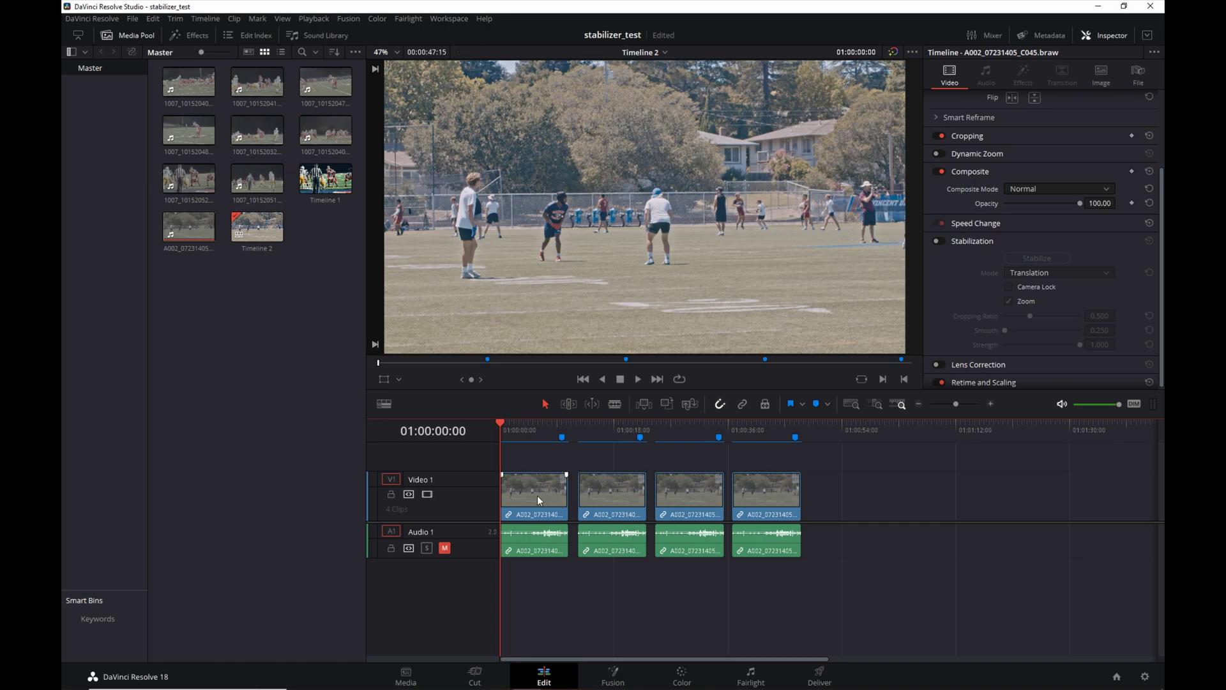
{"action": "left_click", "coordinate": [610, 489]}
Step: Check the stabilization modes: second clip Perspective, third Perspective with Zoom, fourth Camera Gyro
{"action": "left_click", "coordinate": [595, 427]}
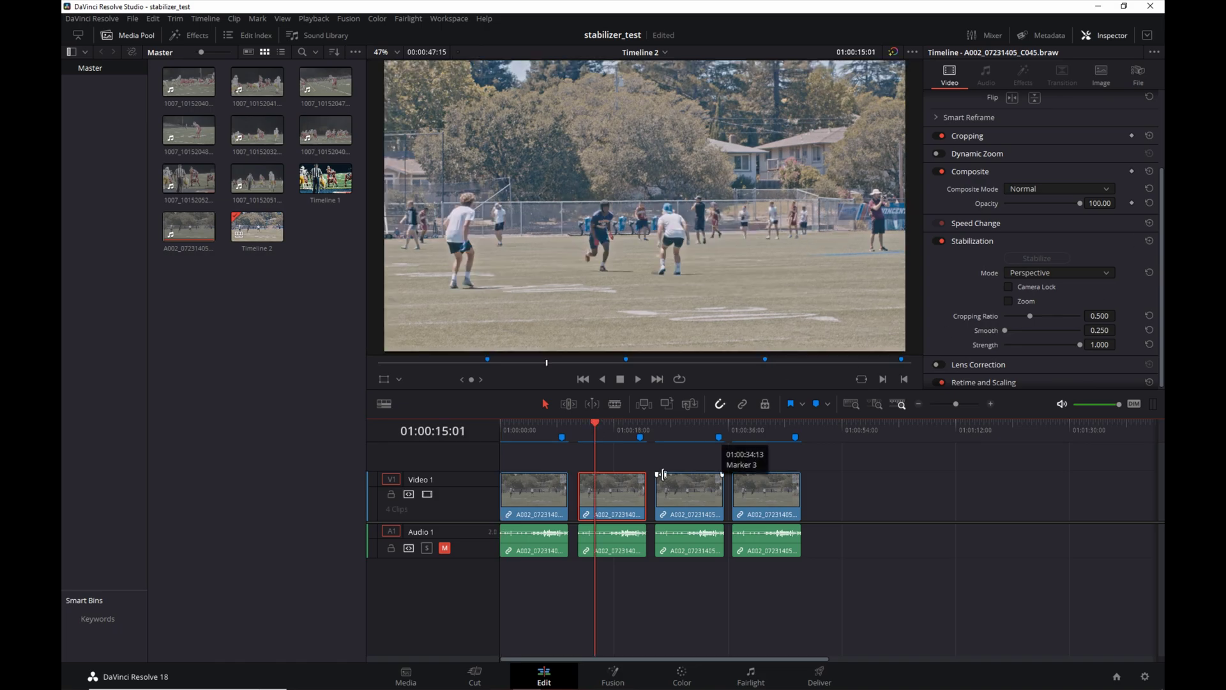
{"action": "left_click", "coordinate": [677, 490]}
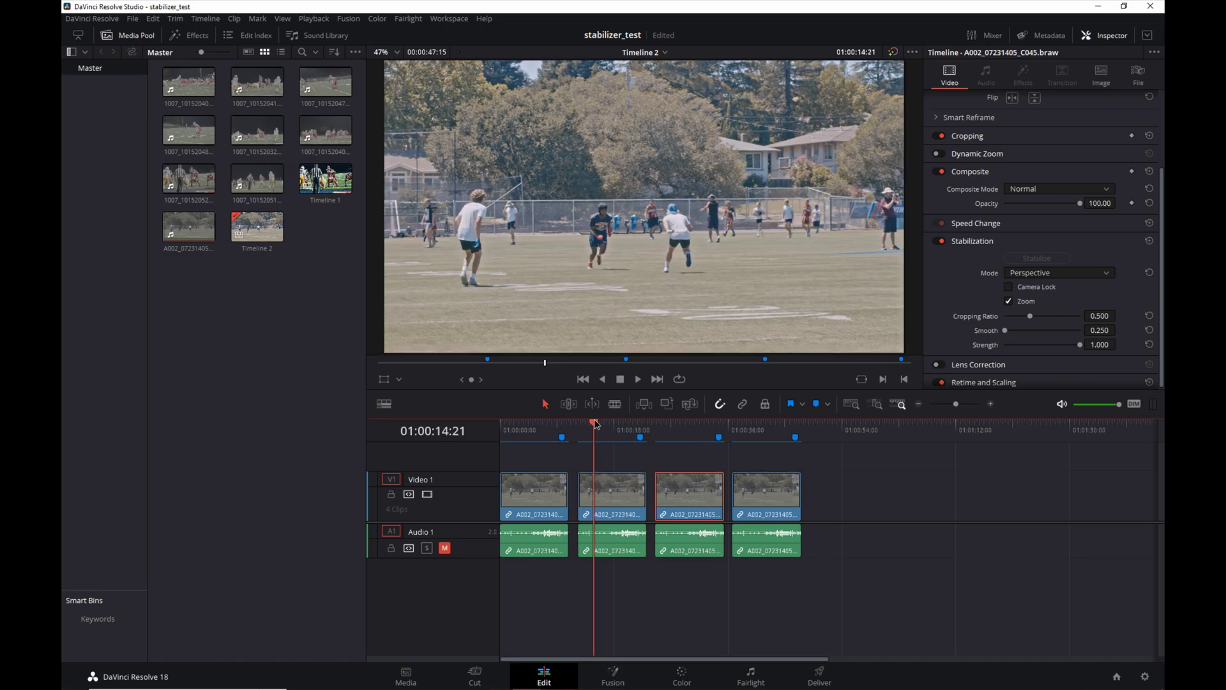
{"action": "left_click", "coordinate": [696, 437]}
{"action": "left_click", "coordinate": [683, 428]}
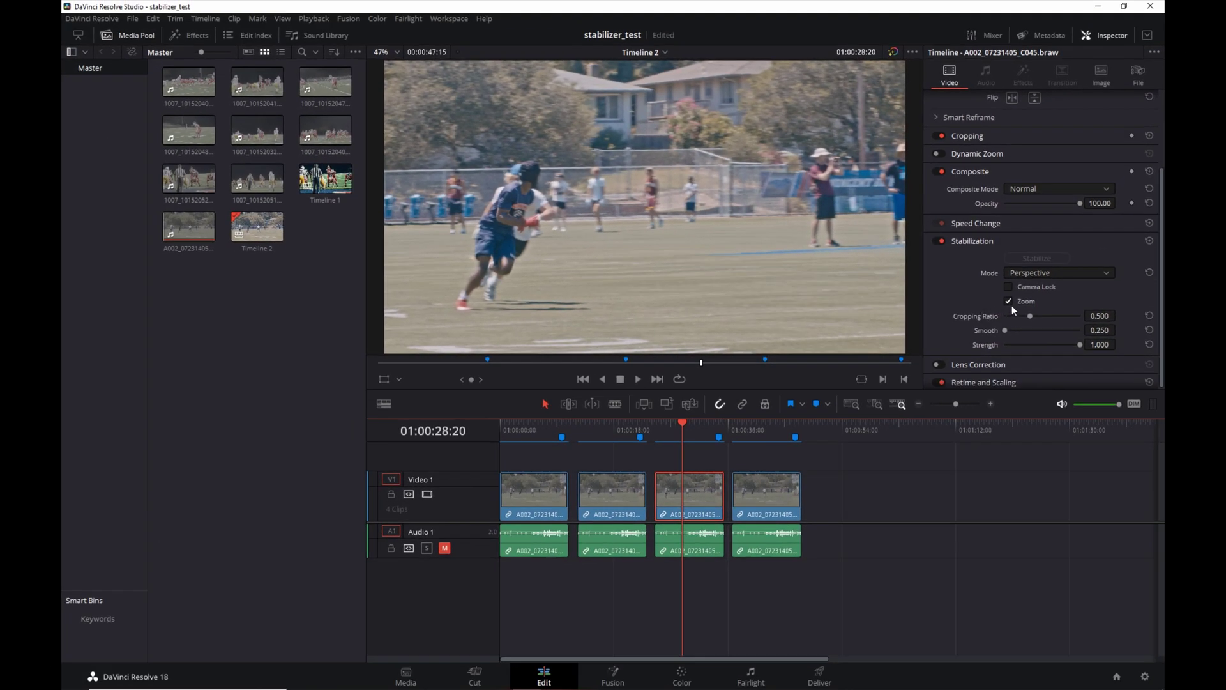
{"action": "left_click", "coordinate": [761, 494]}
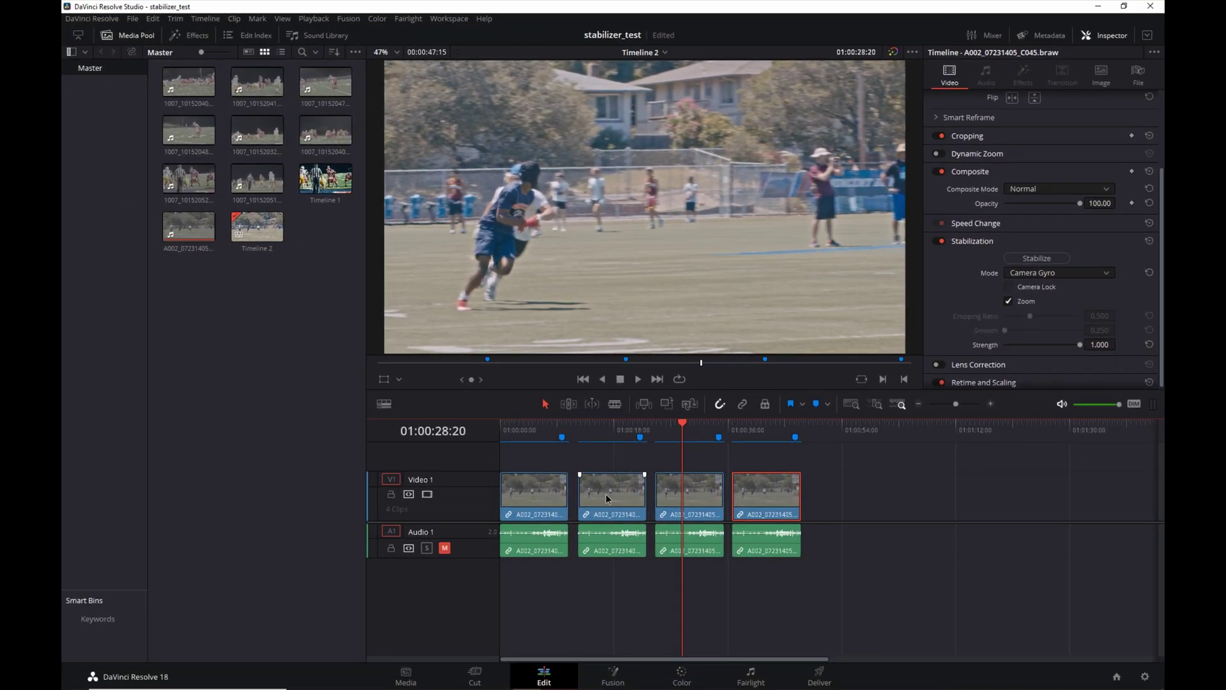
{"action": "left_click", "coordinate": [507, 525]}
Step: Recheck the third clip's Perspective-with-Zoom settings against the first clip's
{"action": "left_click", "coordinate": [522, 440]}
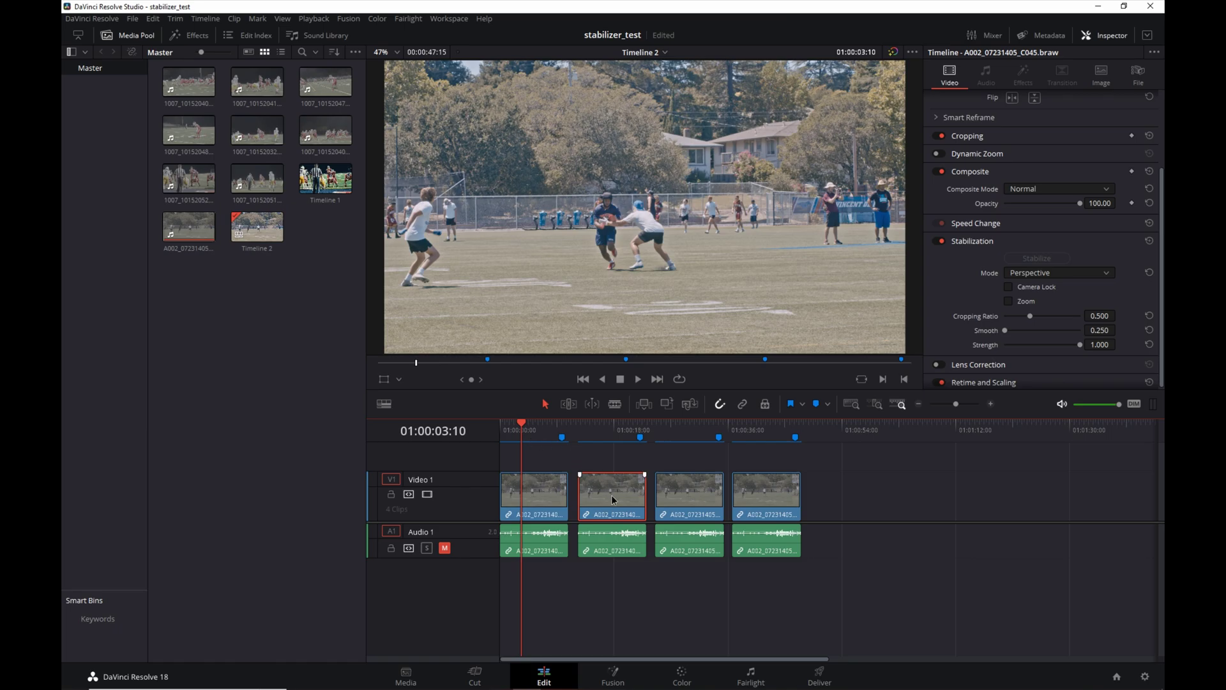
{"action": "left_click", "coordinate": [682, 492]}
{"action": "left_click", "coordinate": [542, 495]}
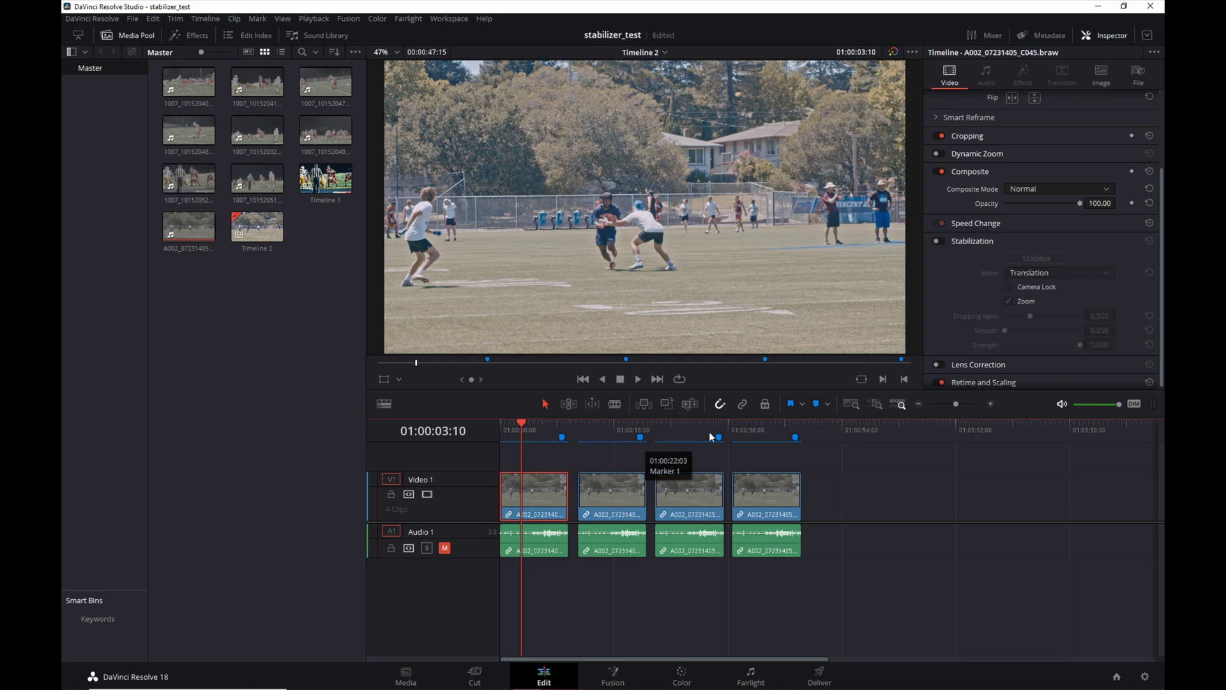
Step: Play from the end of the second clip through the third, then rewind the playhead
{"action": "left_click", "coordinate": [657, 427]}
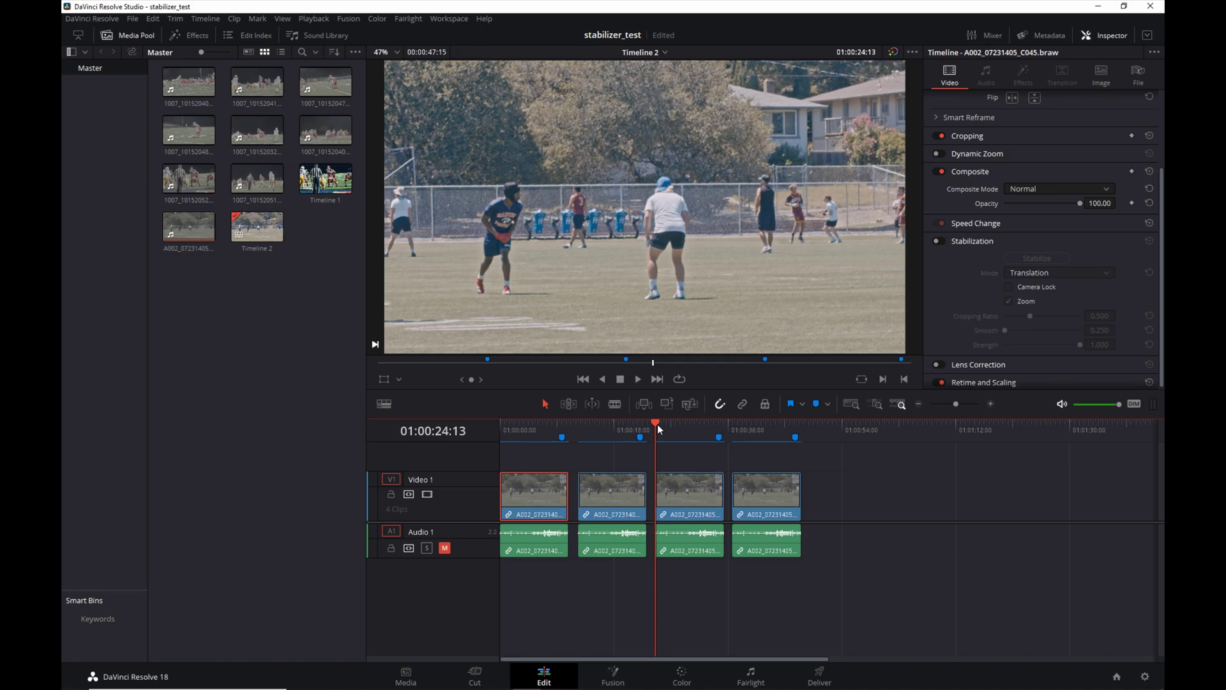
{"action": "left_click", "coordinate": [637, 380]}
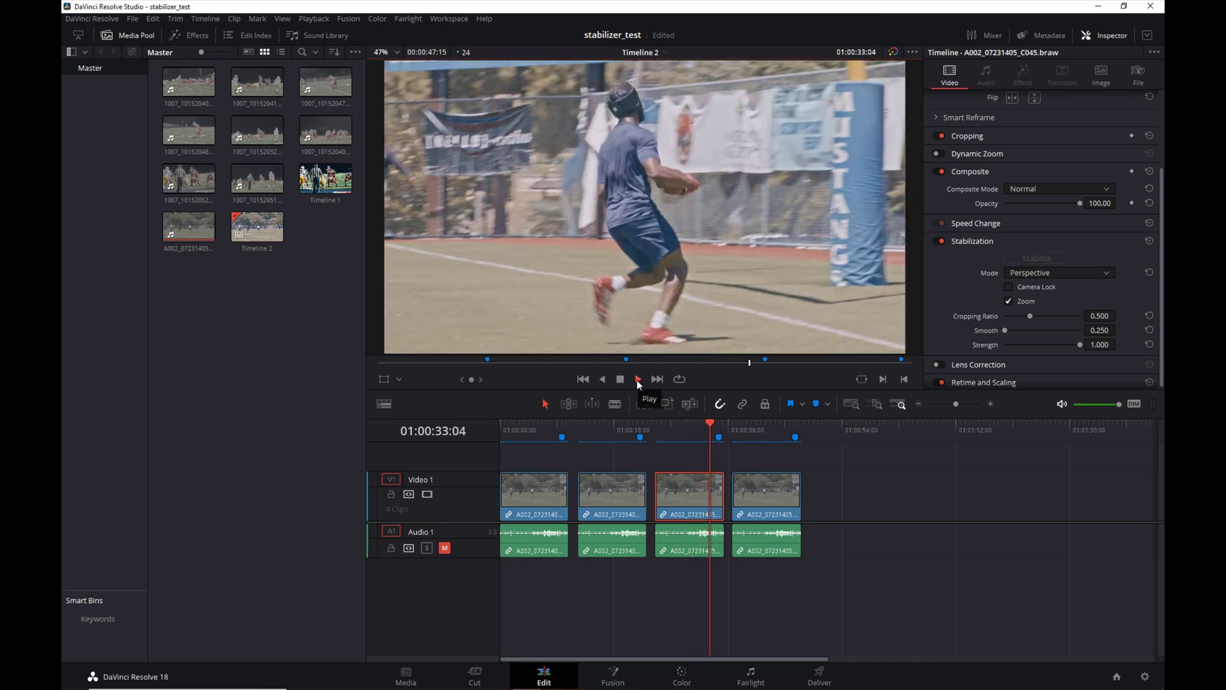
{"action": "key", "text": "space"}
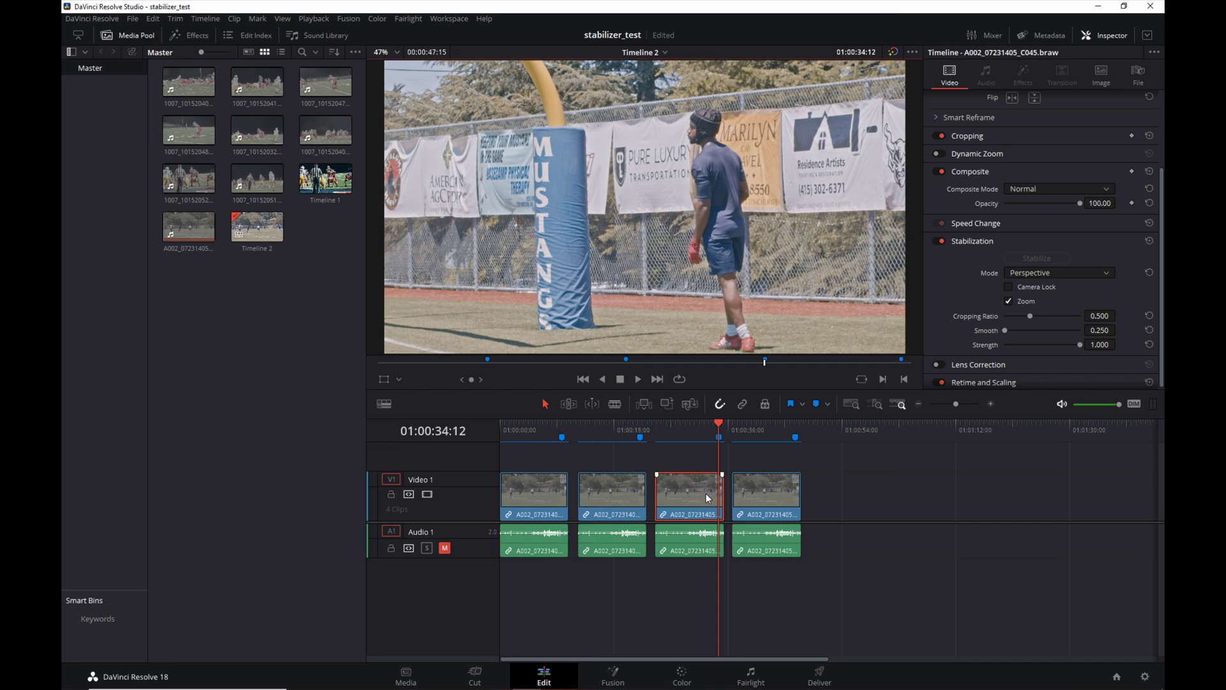
{"action": "left_click_drag", "start_coordinate": [718, 422], "coordinate": [694, 438]}
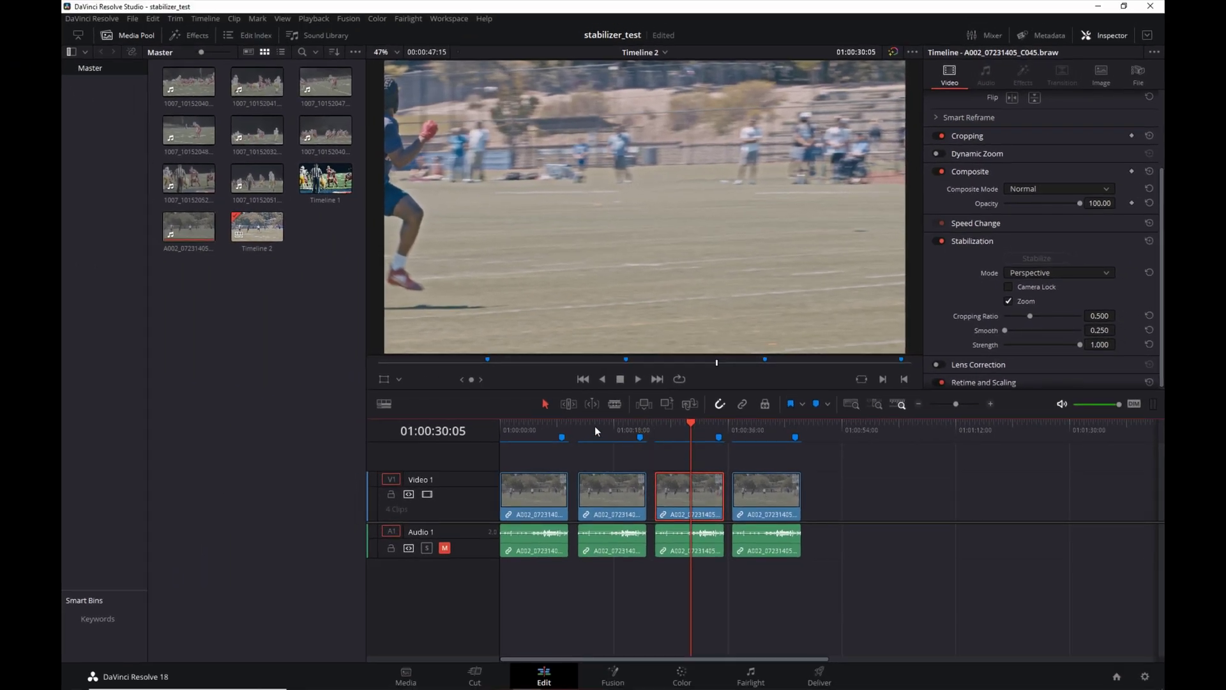
{"action": "left_click", "coordinate": [384, 458]}
Step: Play the second clip's Perspective stabilization (Zoom off) from its start, replay a portion, then stop
{"action": "left_click_drag", "start_coordinate": [592, 424], "coordinate": [577, 424]}
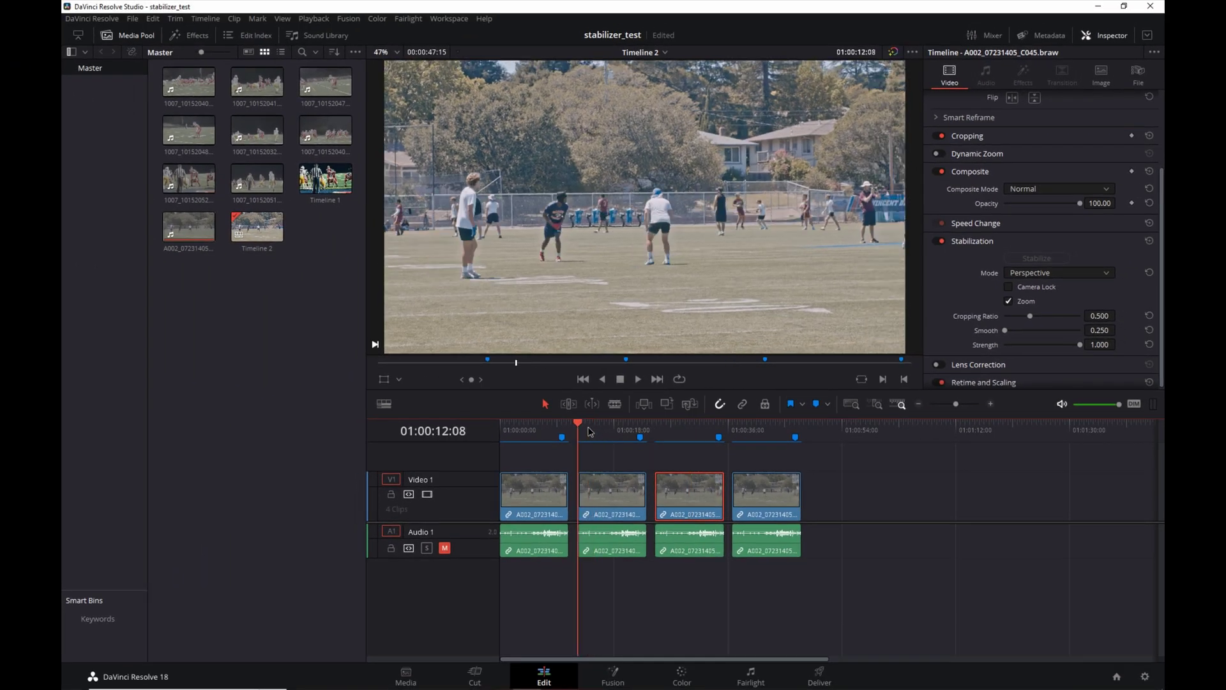
{"action": "left_click", "coordinate": [599, 490]}
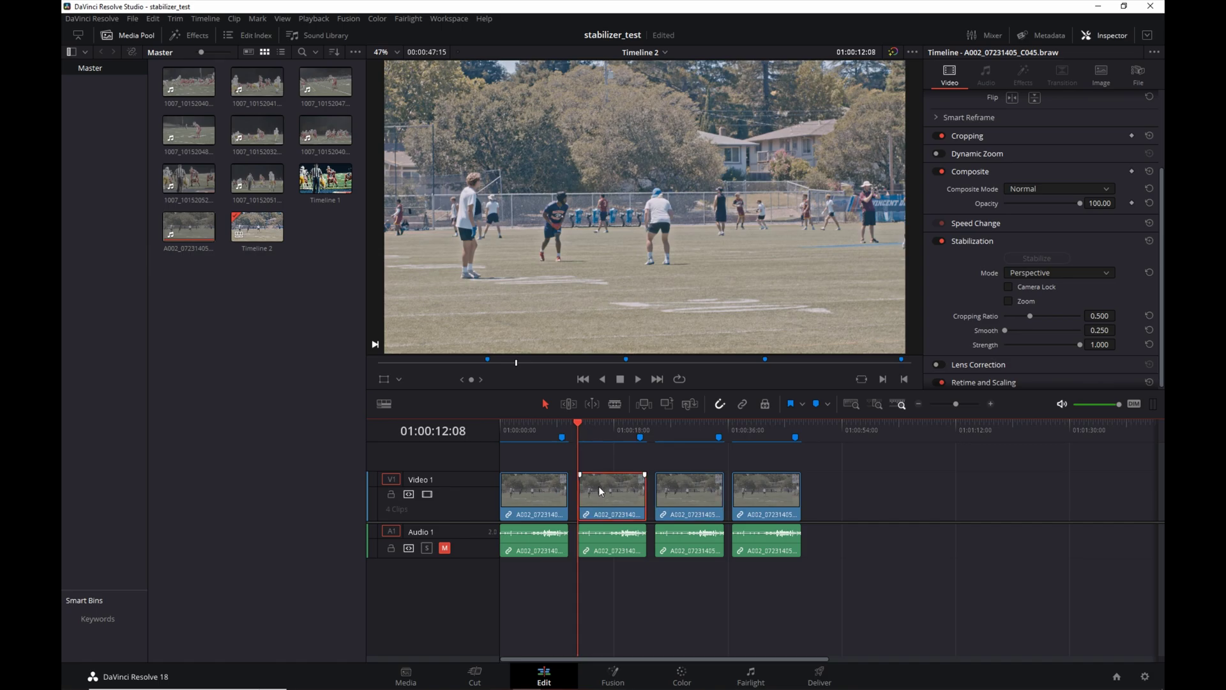
{"action": "left_click", "coordinate": [637, 380]}
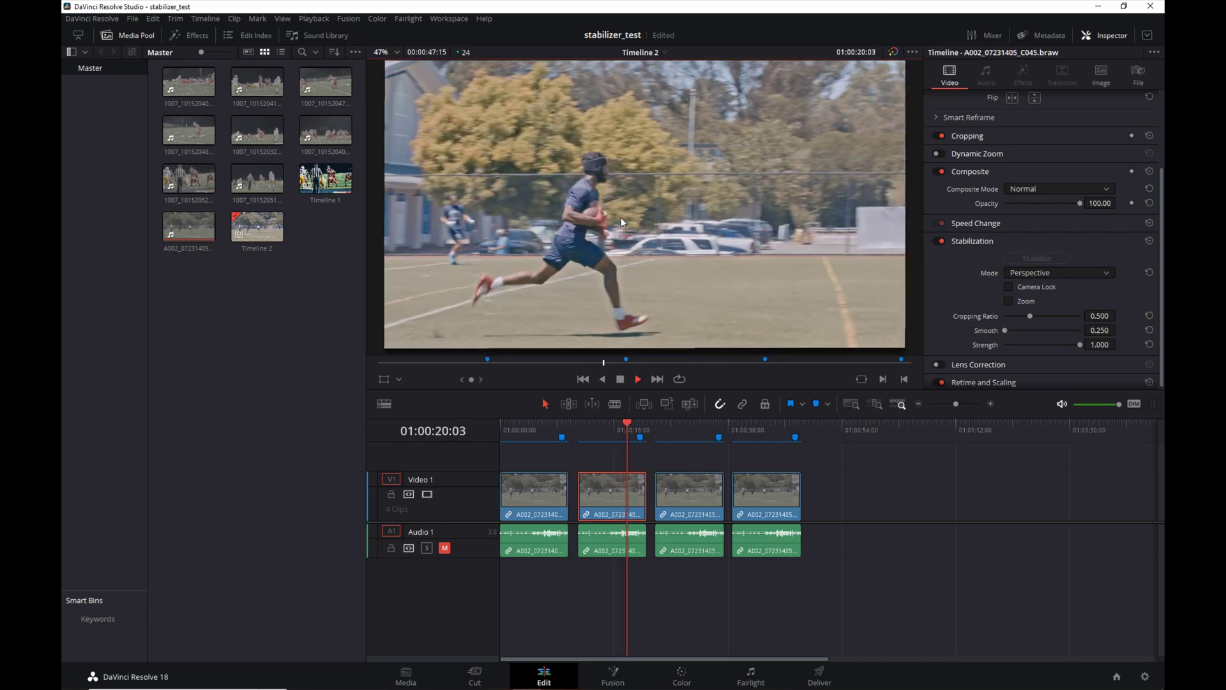
{"action": "left_click_drag", "start_coordinate": [635, 422], "coordinate": [604, 434]}
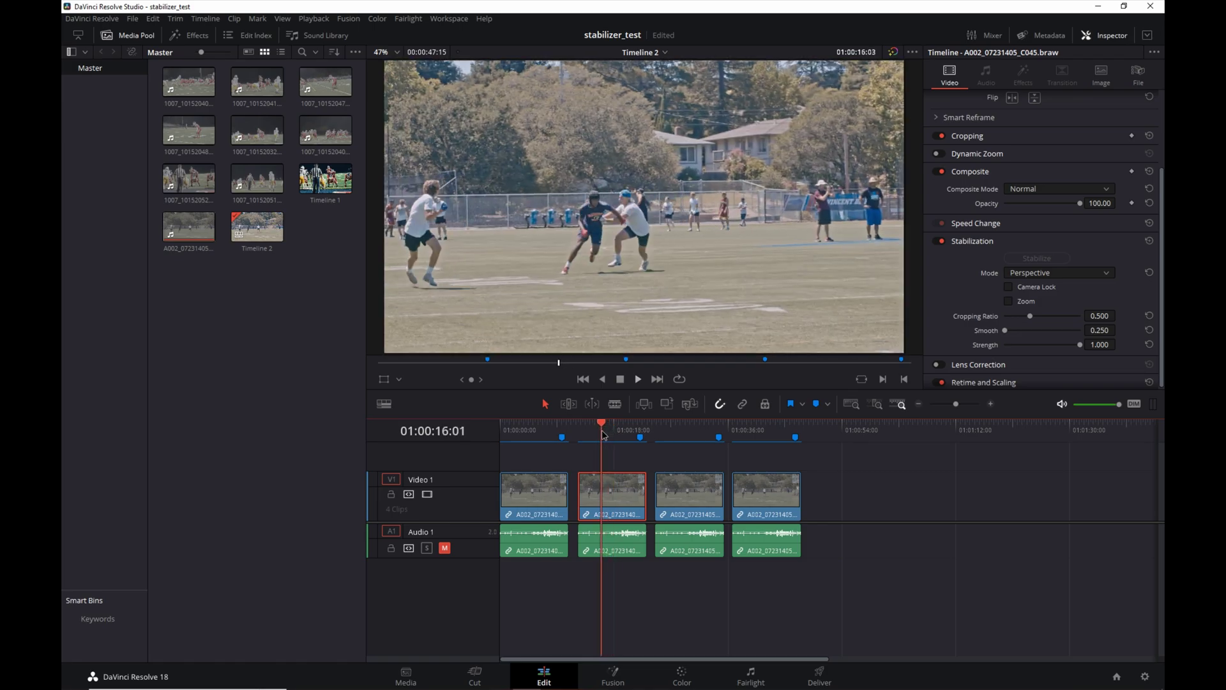
{"action": "key", "text": "space"}
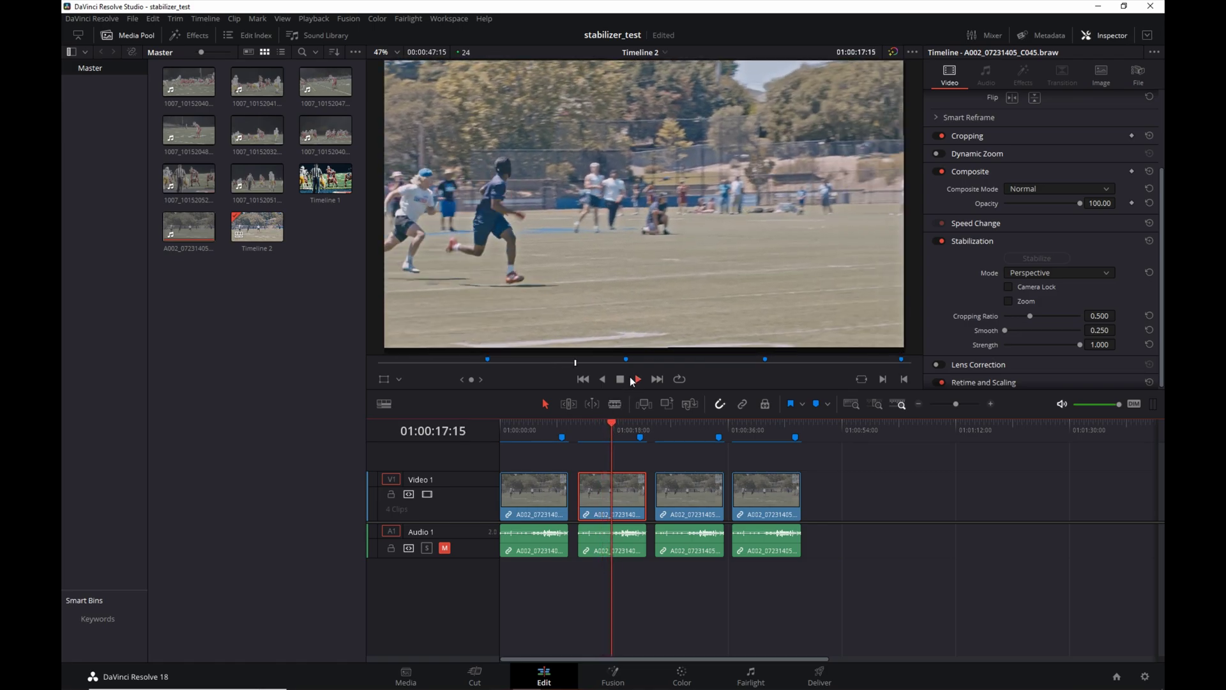
{"action": "left_click", "coordinate": [624, 379]}
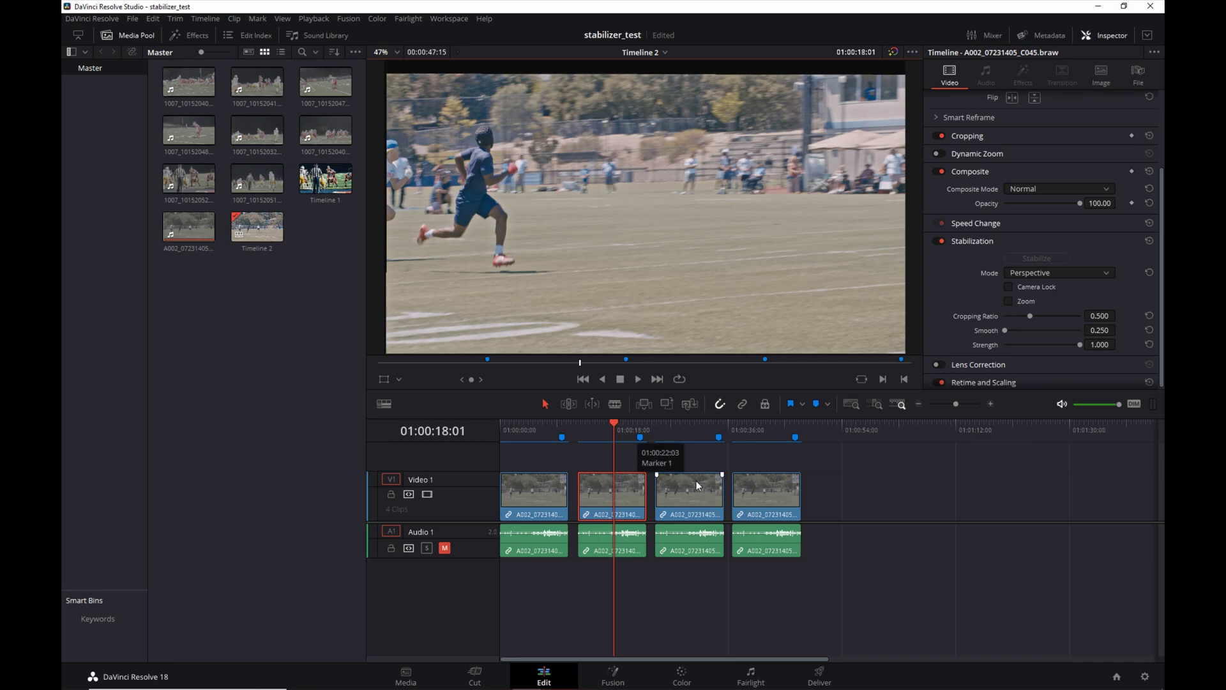
Step: Select the fourth clip (Camera Gyro, Zoom on, strength 1.000) and play it from start to end
{"action": "left_click", "coordinate": [697, 503]}
{"action": "left_click_drag", "start_coordinate": [613, 423], "coordinate": [687, 434]}
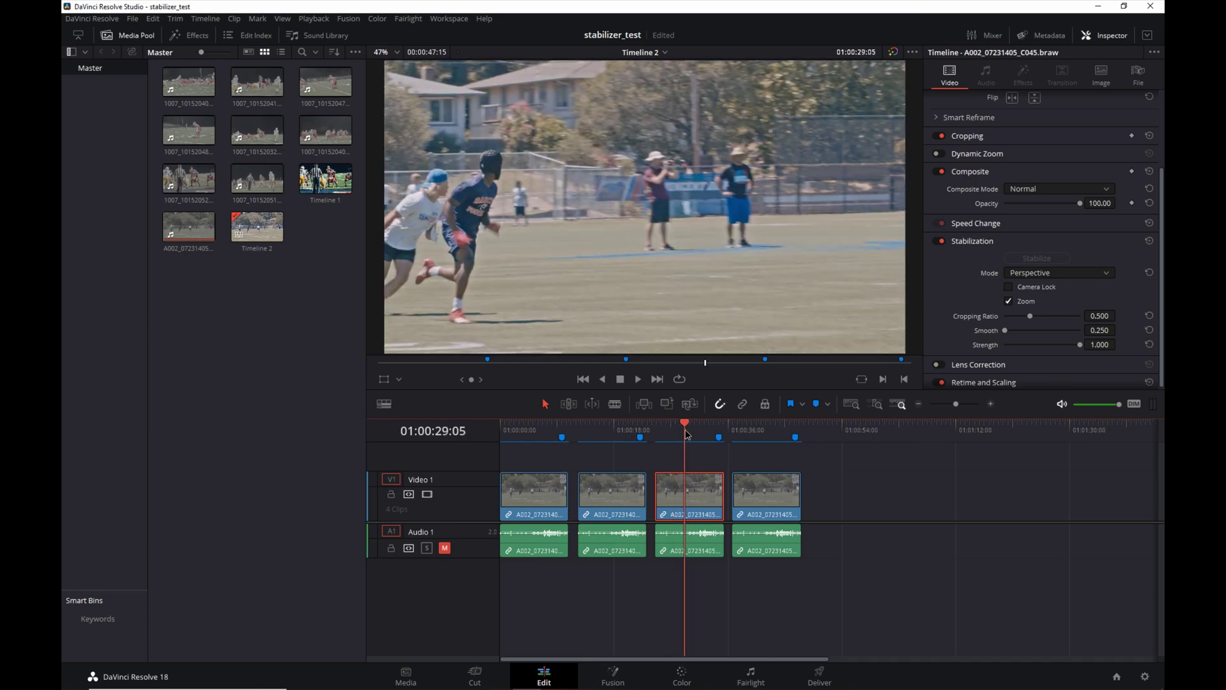
{"action": "left_click", "coordinate": [765, 497]}
{"action": "left_click", "coordinate": [733, 424]}
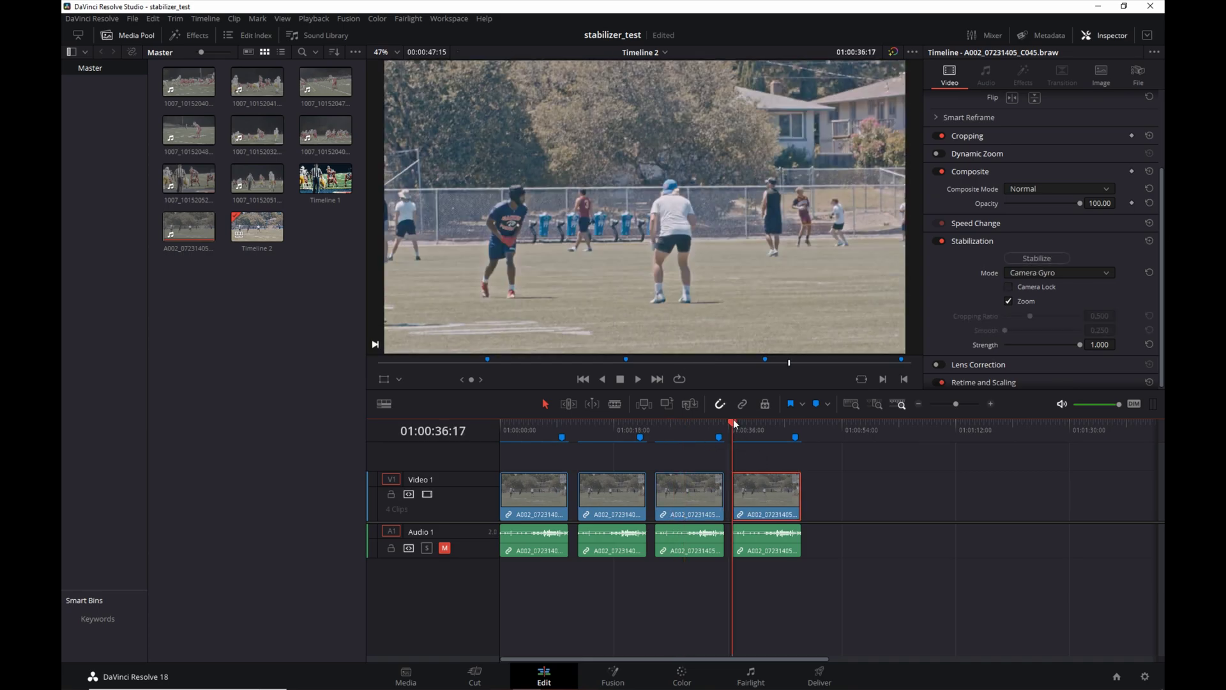
{"action": "key", "text": "slash"}
{"action": "key", "text": "space"}
{"action": "scroll", "coordinate": [1006, 277], "scroll_direction": "down", "scroll_amount": 1}
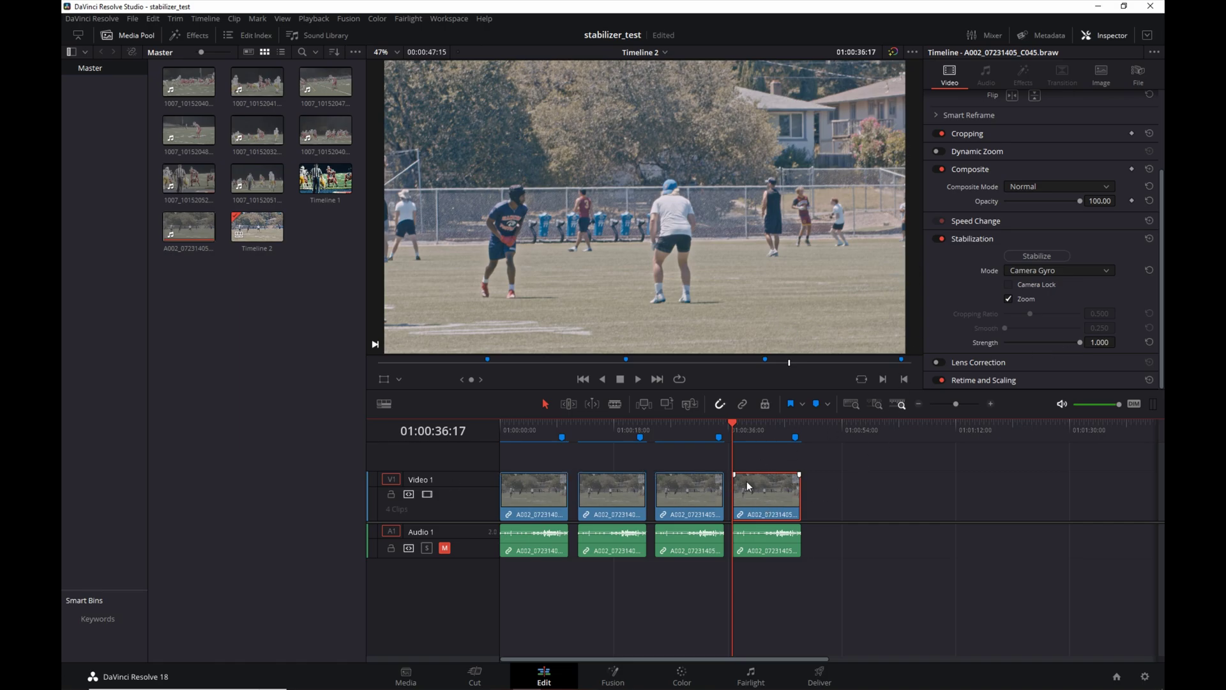
{"action": "left_click", "coordinate": [640, 381]}
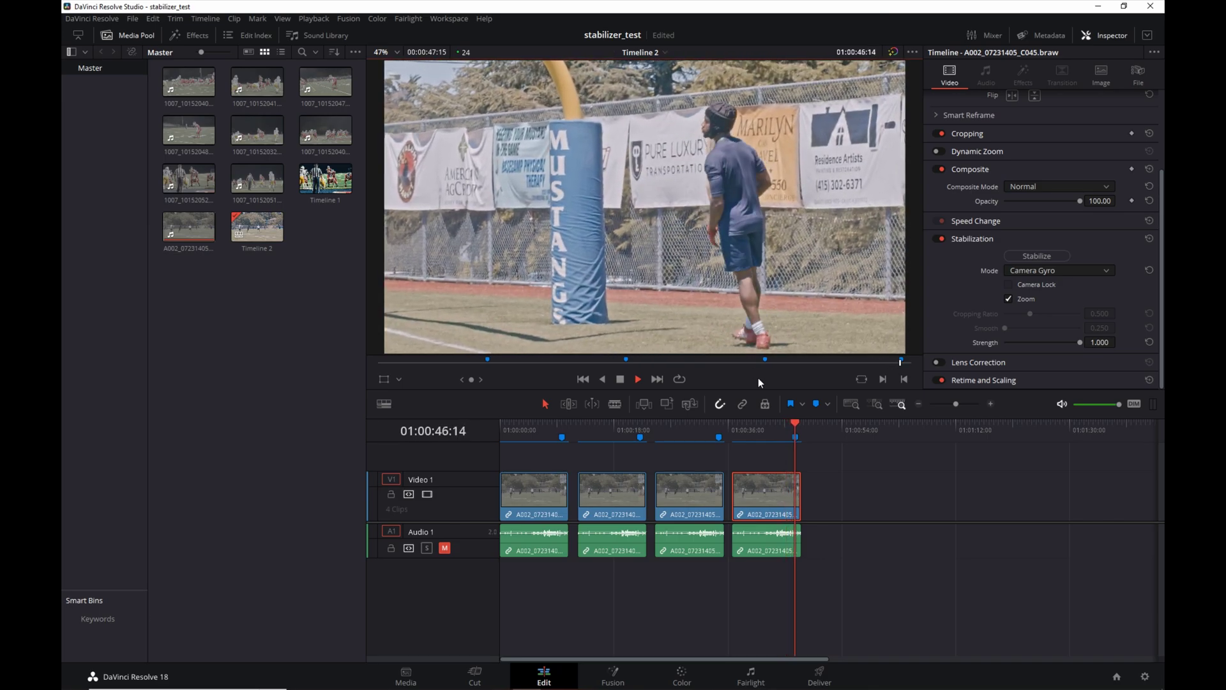
{"action": "left_click", "coordinate": [622, 379]}
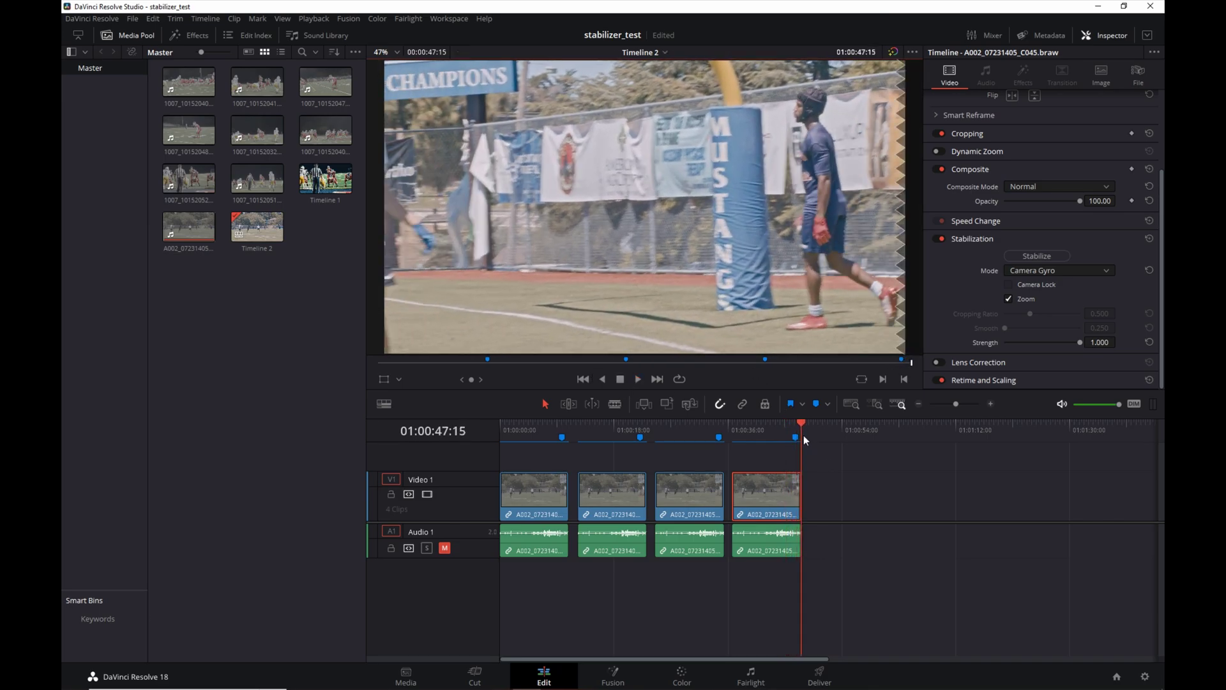
Step: Scrub from the third clip to Marker 3, on to Marker 4, and back into the third clip
{"action": "left_click_drag", "start_coordinate": [803, 428], "coordinate": [695, 441]}
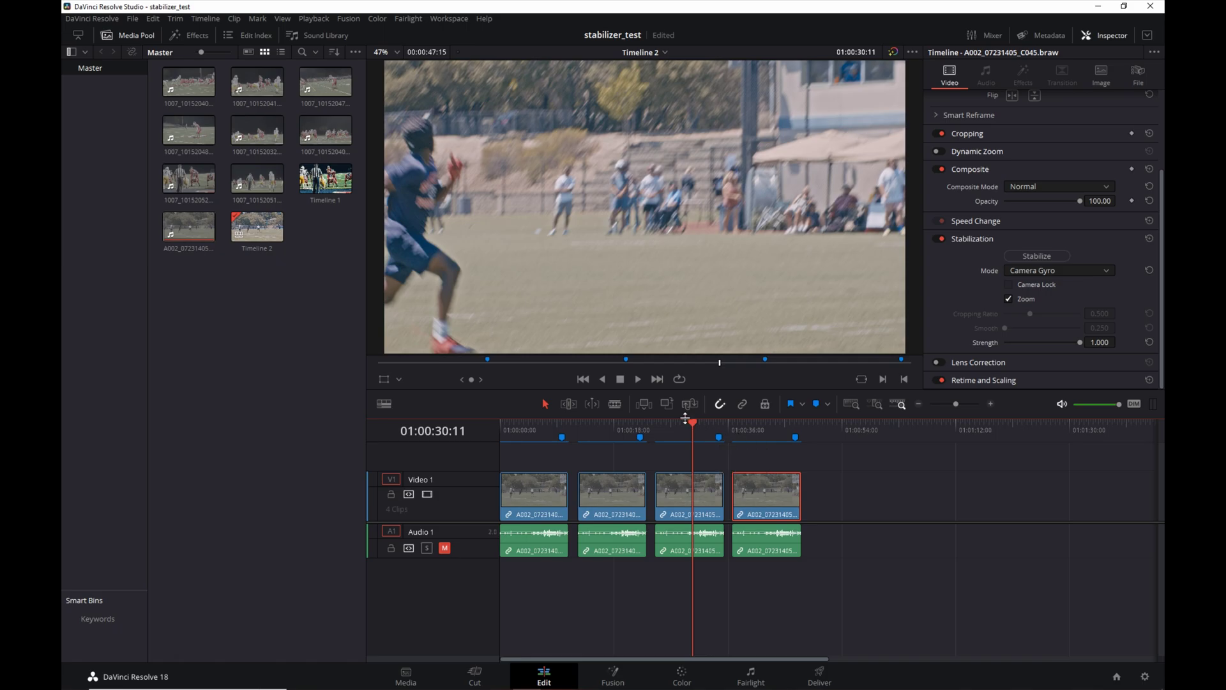
{"action": "left_click_drag", "start_coordinate": [696, 426], "coordinate": [719, 425]}
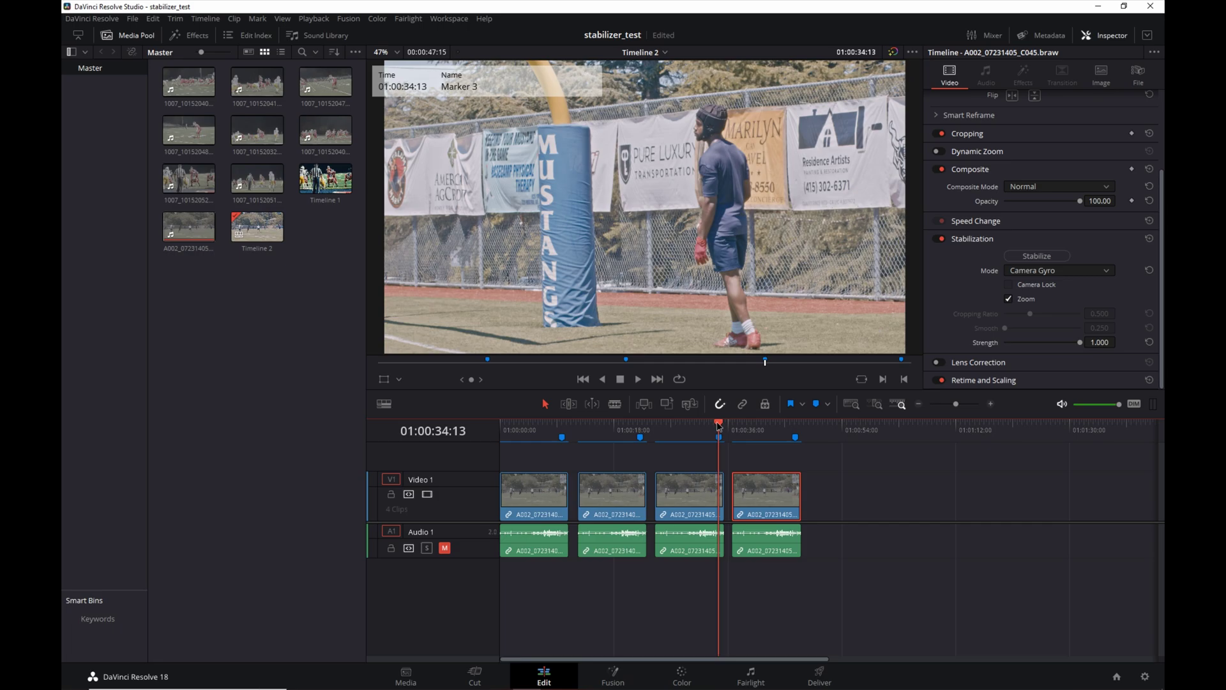
{"action": "left_click_drag", "start_coordinate": [718, 426], "coordinate": [795, 433]}
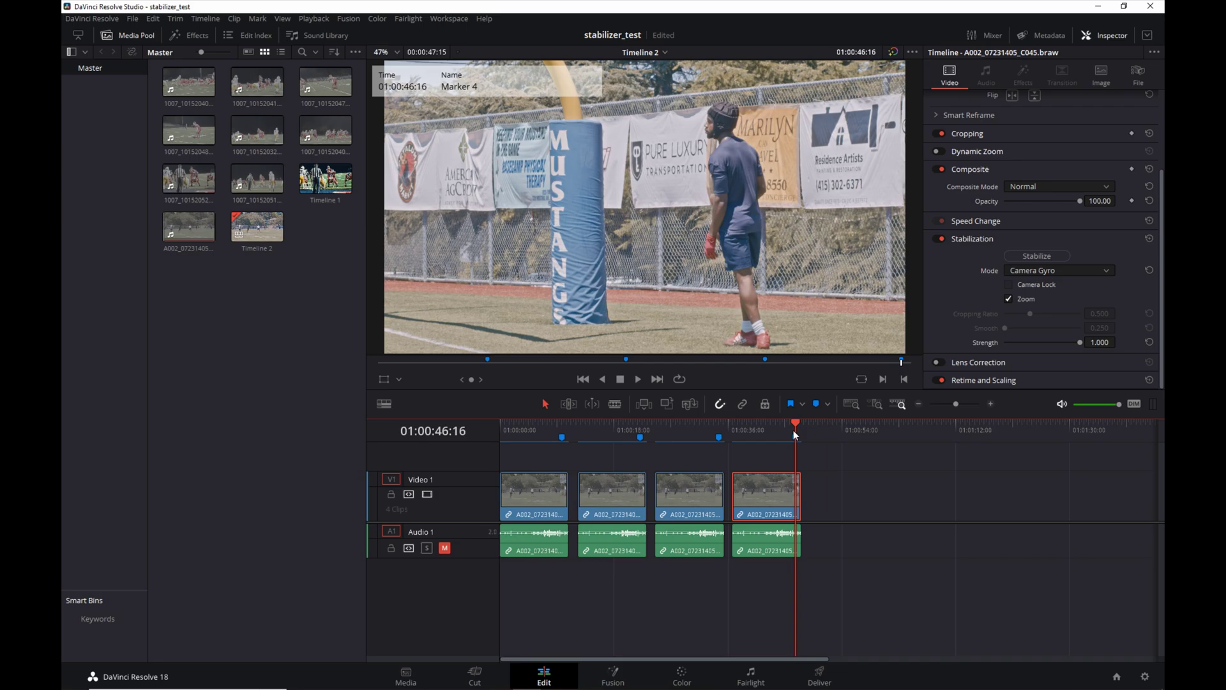
{"action": "left_click_drag", "start_coordinate": [793, 430], "coordinate": [692, 433]}
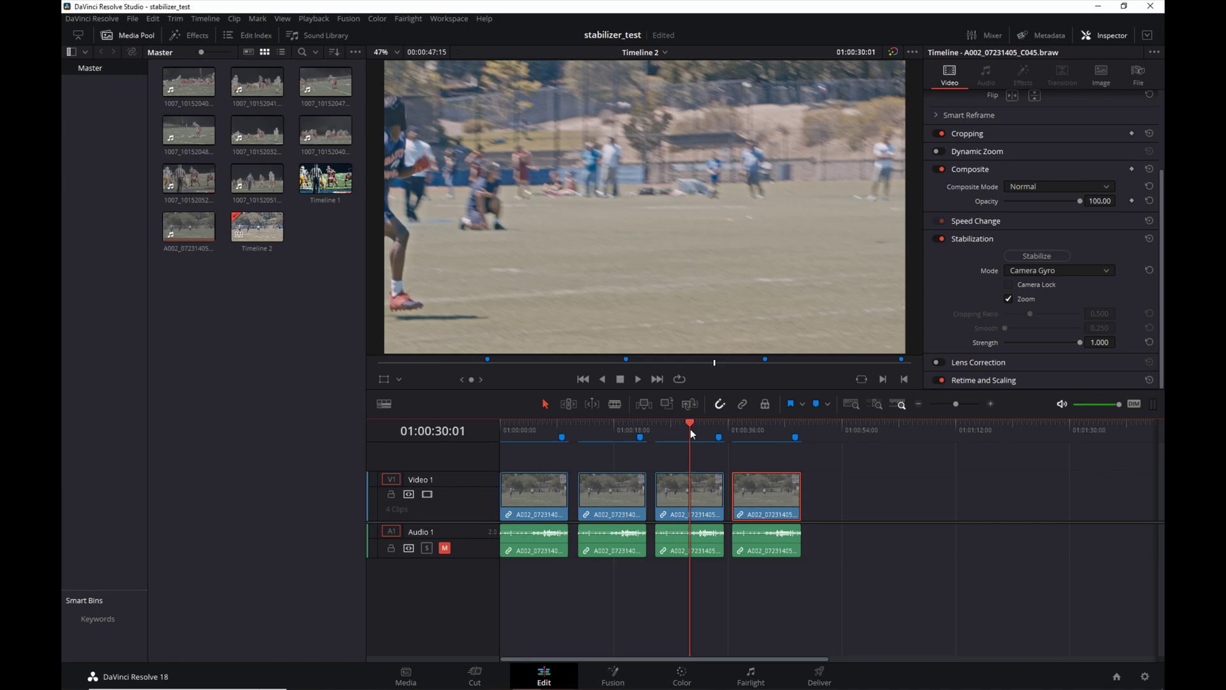
Step: Scrub the fourth clip around 01:00:42, then play it through to 01:00:46:13
{"action": "left_click", "coordinate": [760, 424]}
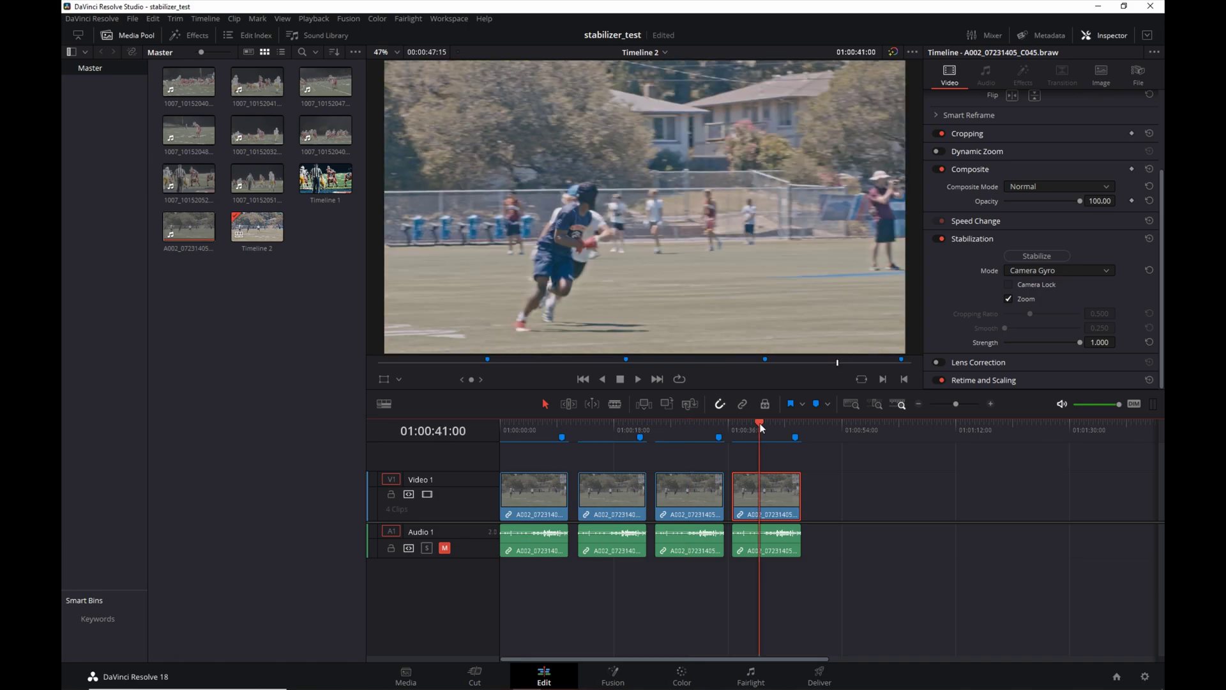
{"action": "left_click_drag", "start_coordinate": [762, 428], "coordinate": [768, 429]}
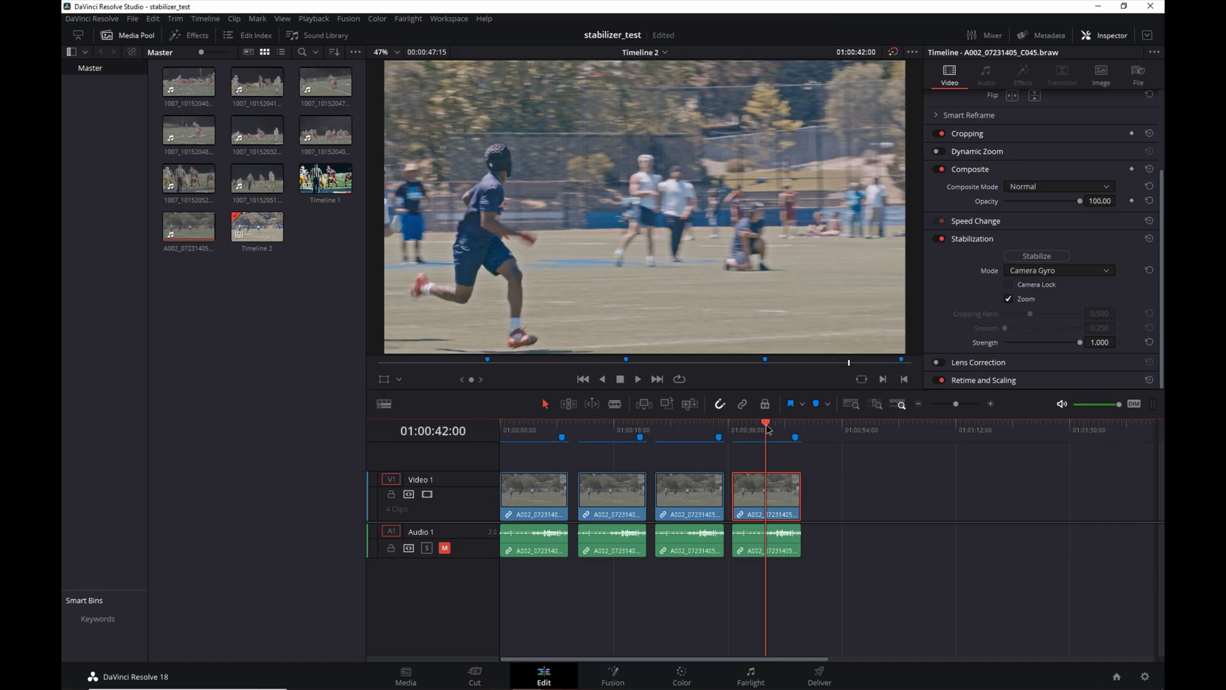
{"action": "left_click_drag", "start_coordinate": [767, 429], "coordinate": [742, 430]}
{"action": "left_click", "coordinate": [637, 378]}
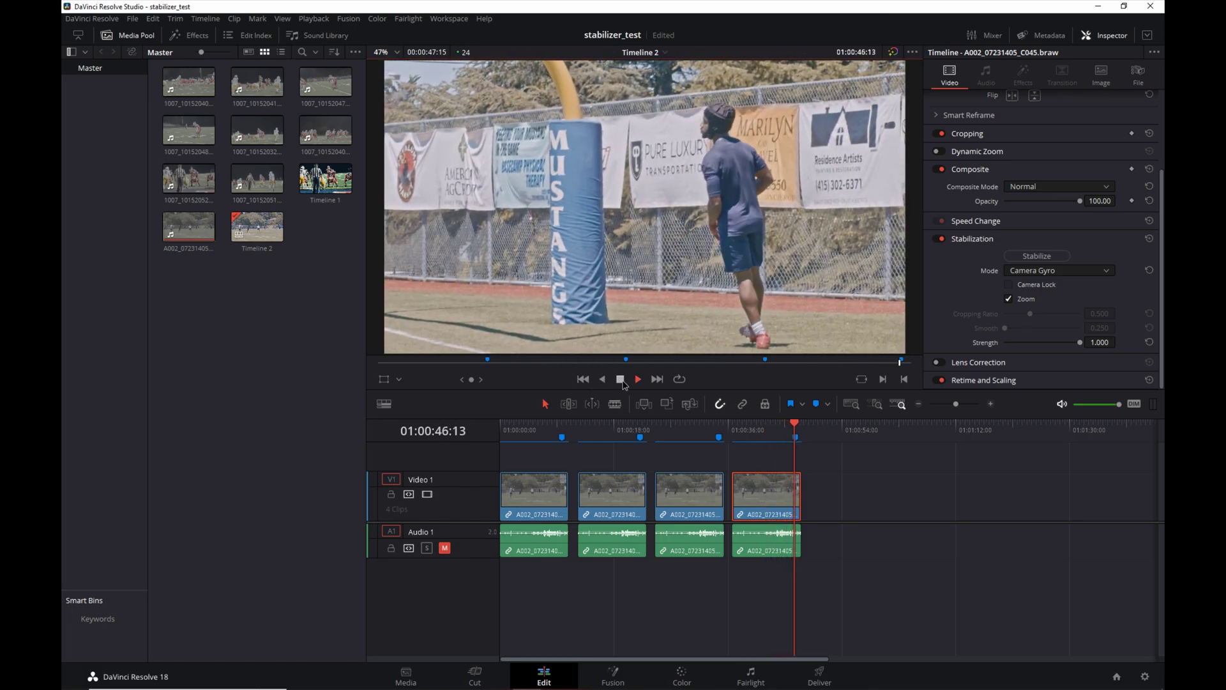
Step: Stop playback at Marker 4 and return the playhead to mid fourth clip, near 01:00:42:15
{"action": "left_click", "coordinate": [620, 379]}
{"action": "left_click", "coordinate": [769, 426]}
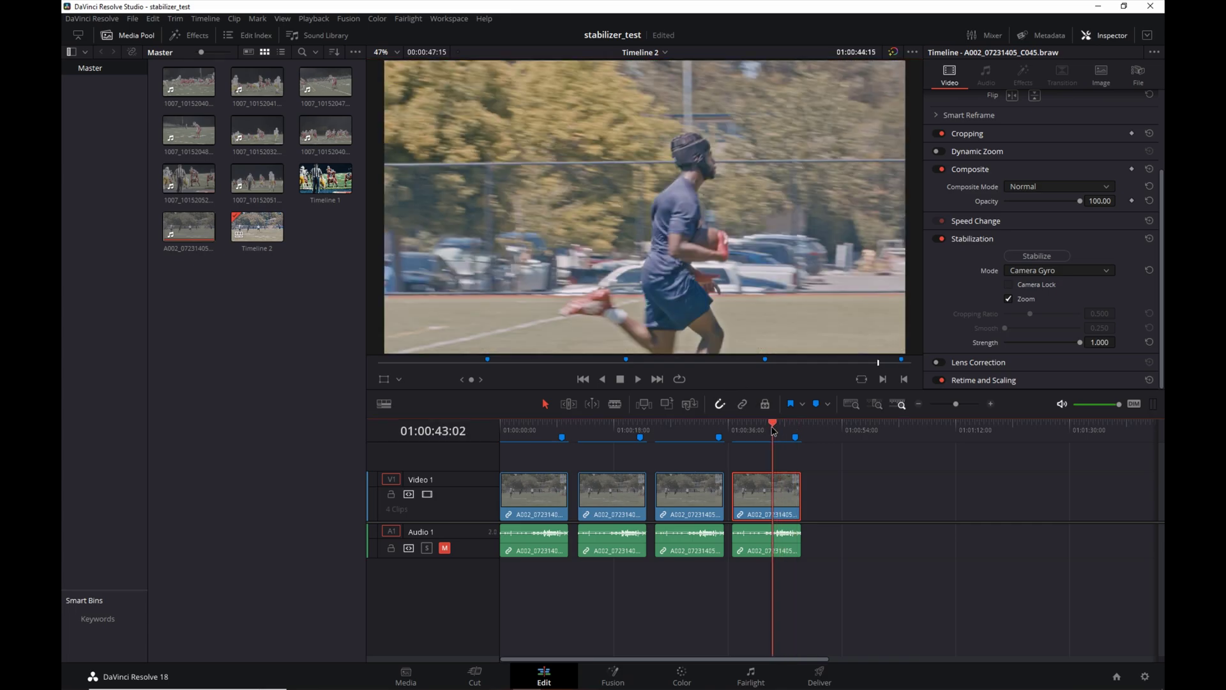